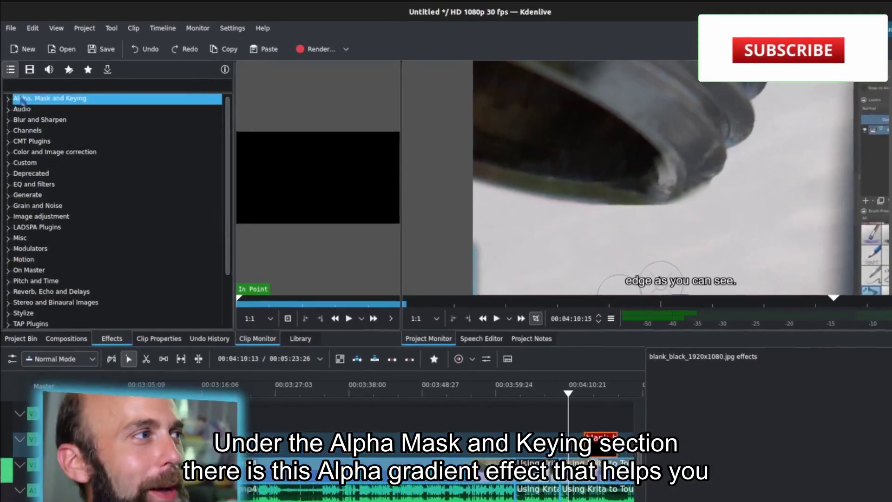
- Add Alpha gradient to the blank_black clip and set its Position to 552
click(9, 99)
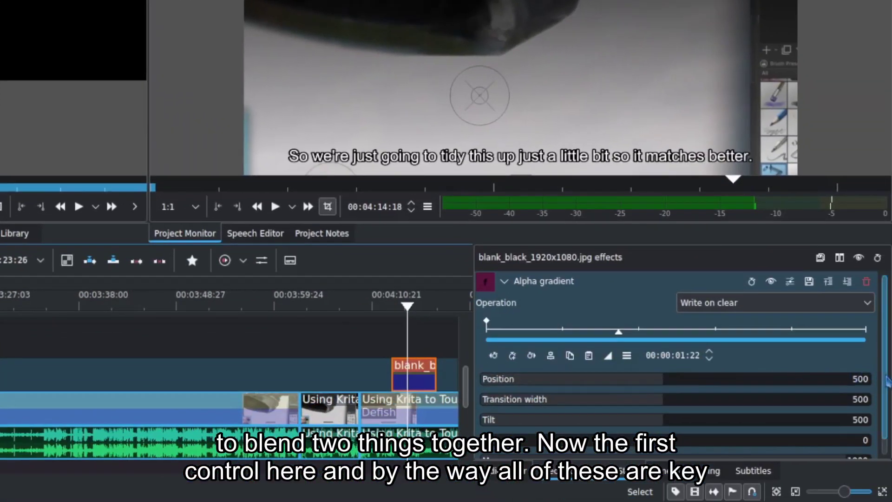
scroll(678, 370, down, 1)
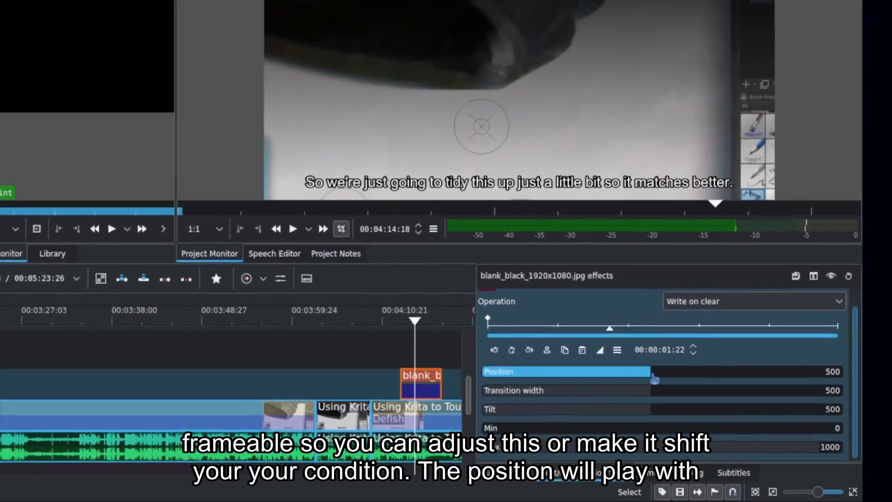
drag(676, 370, 651, 400)
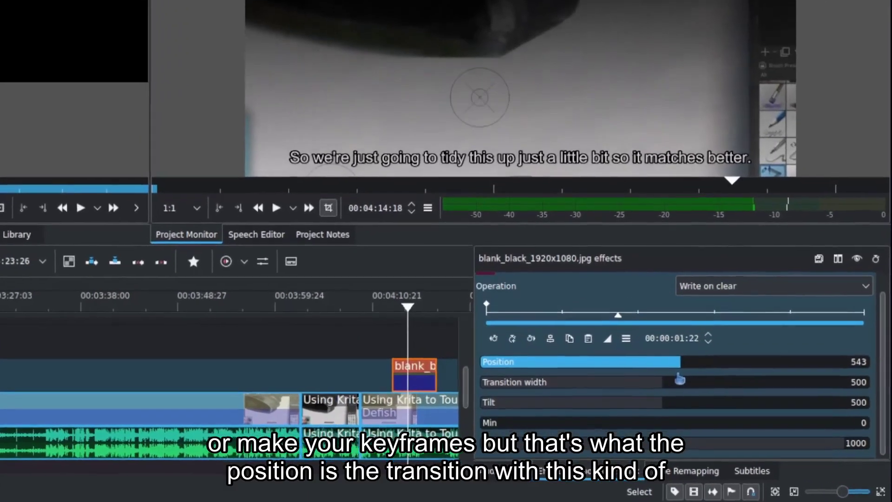
drag(652, 399, 649, 400)
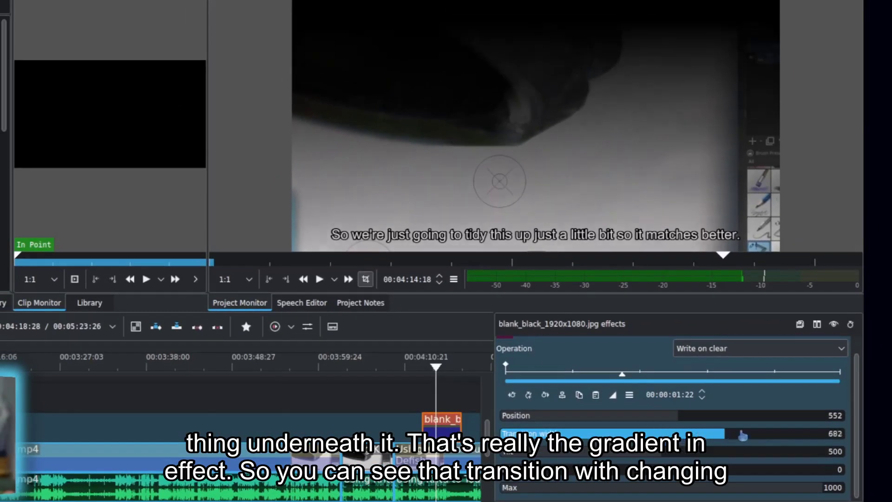
- Set the gradient's Transition width to 626 and Tilt to 625
drag(765, 437, 779, 438)
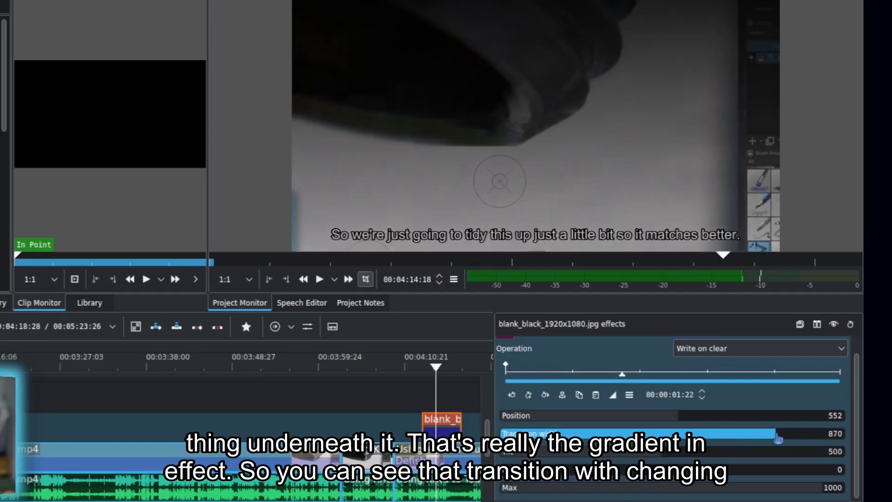
mouse_move(704, 437)
mouse_down()
mouse_move(763, 438)
mouse_move(704, 441)
mouse_up()
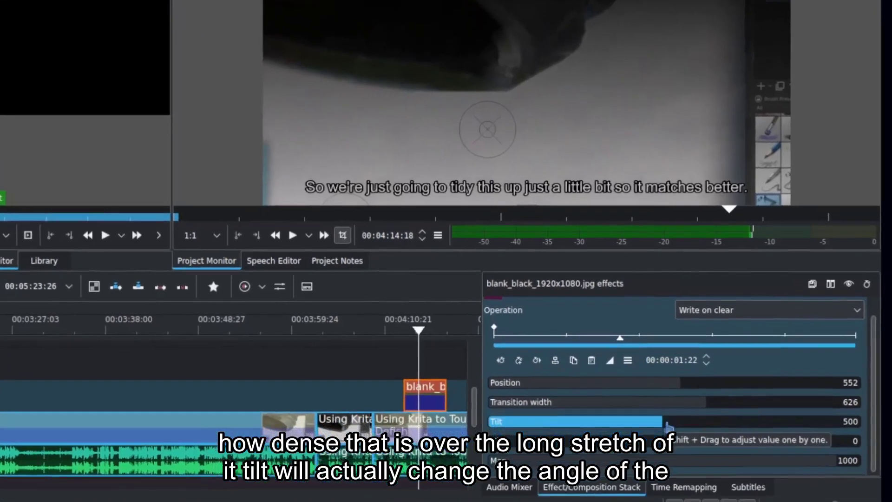
click(696, 449)
drag(695, 409, 702, 408)
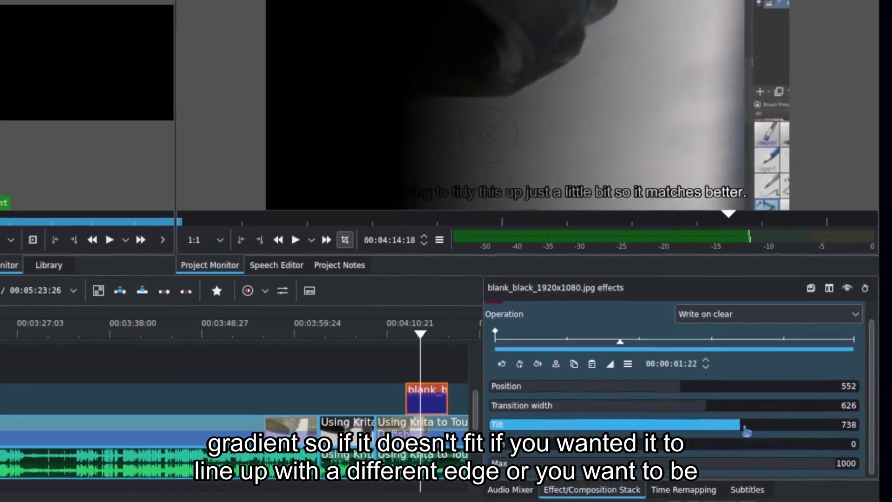
drag(751, 409, 711, 406)
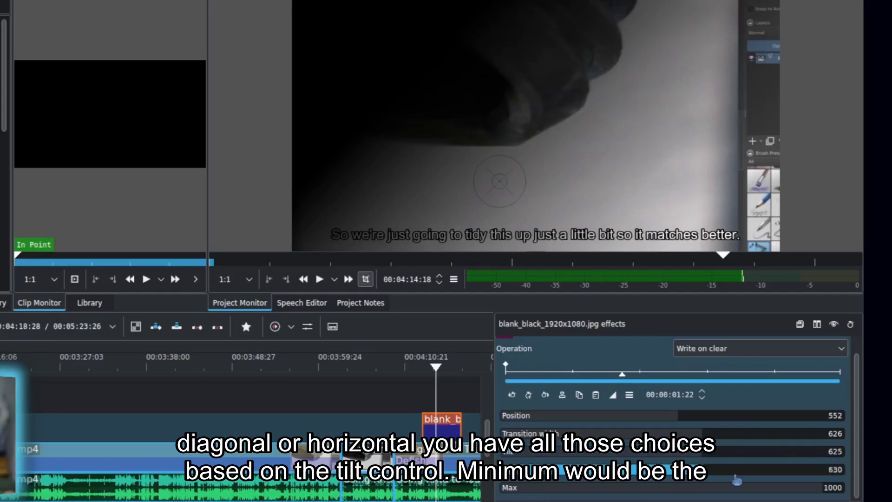
- Set the gradient's Min to 247 and try out different Max values
drag(736, 481, 849, 478)
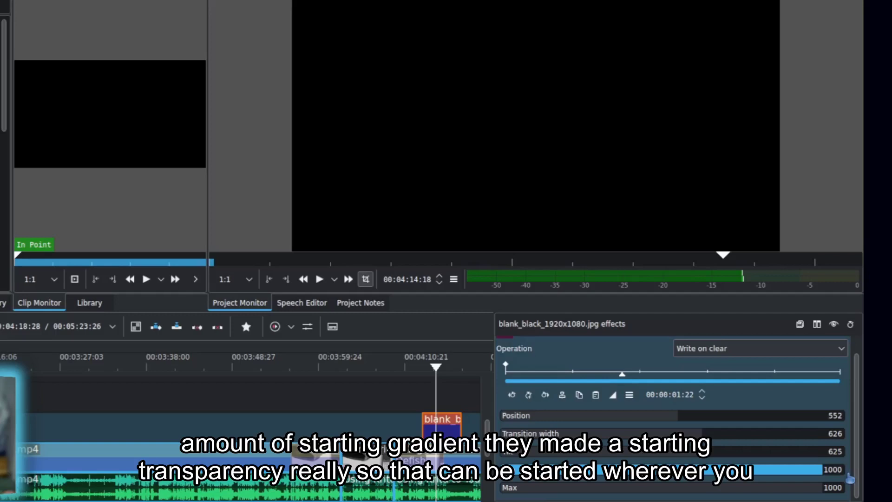
drag(787, 483, 481, 486)
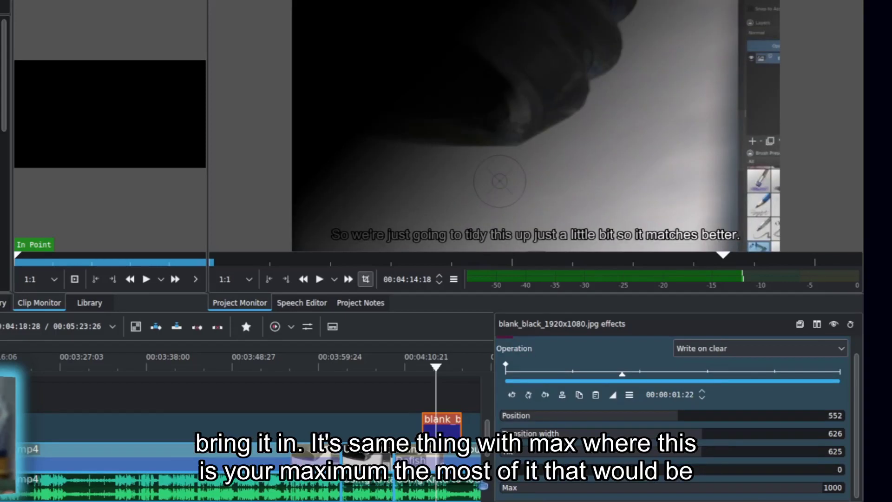
drag(582, 484, 641, 485)
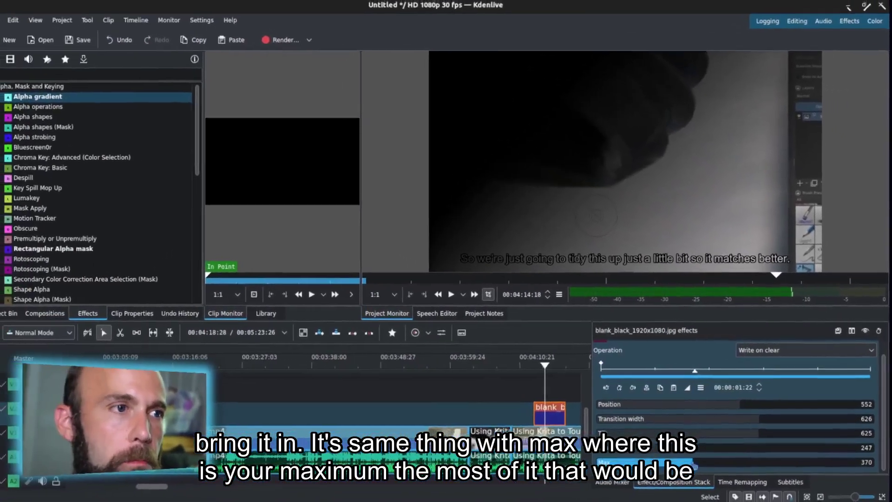
drag(696, 462, 630, 461)
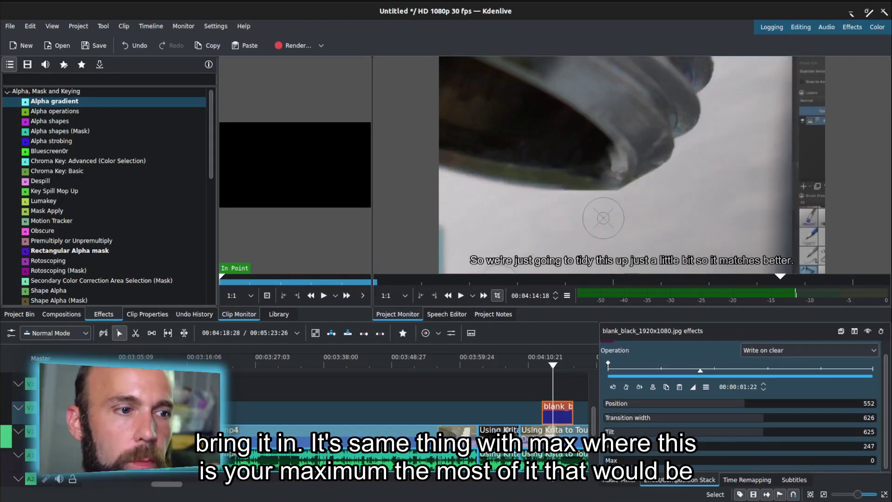
- Raise the gradient's Max to 212 and scroll the effects list to Transform, Distort and Perspective
mouse_move(605, 460)
mouse_down()
mouse_move(752, 460)
mouse_move(604, 460)
mouse_up()
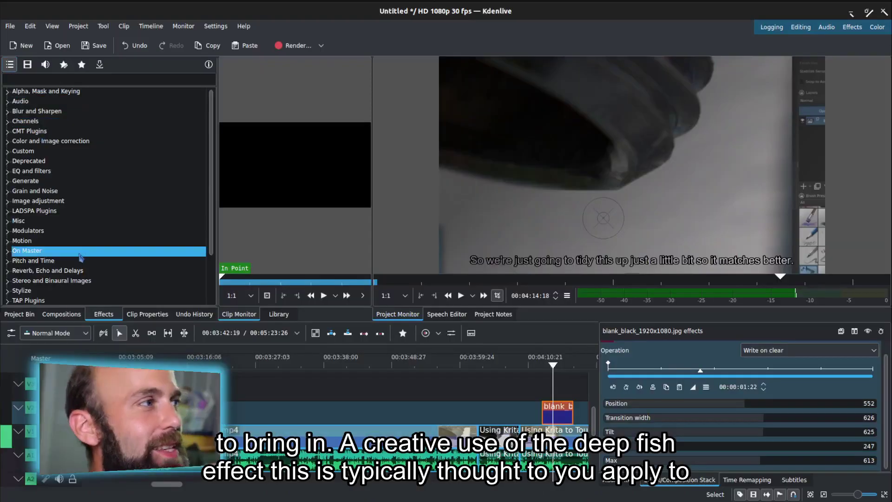
click(58, 221)
click(38, 260)
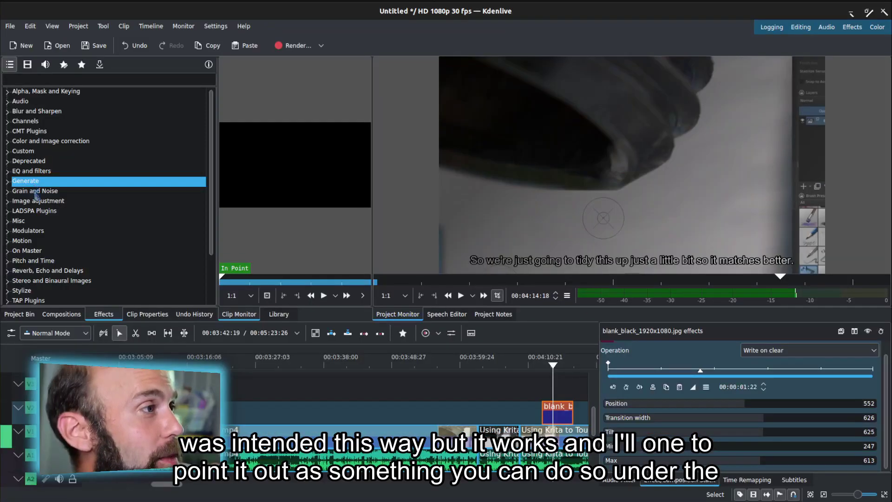
drag(36, 195, 34, 282)
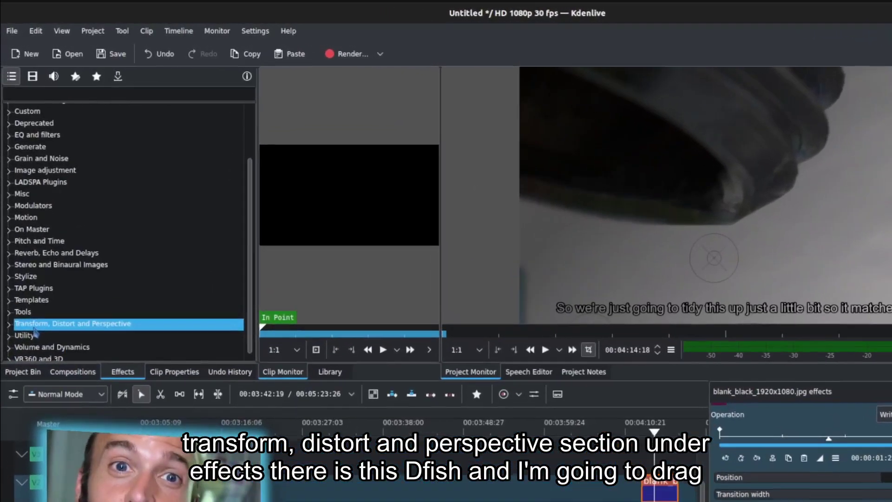
- Pick the Defish effect from the Transform, Distort and Perspective category
click(10, 338)
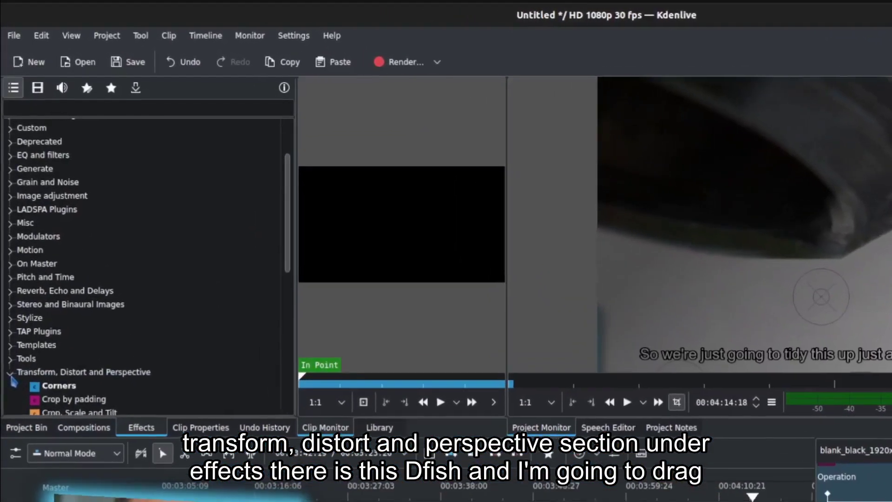
scroll(60, 385, down, 2)
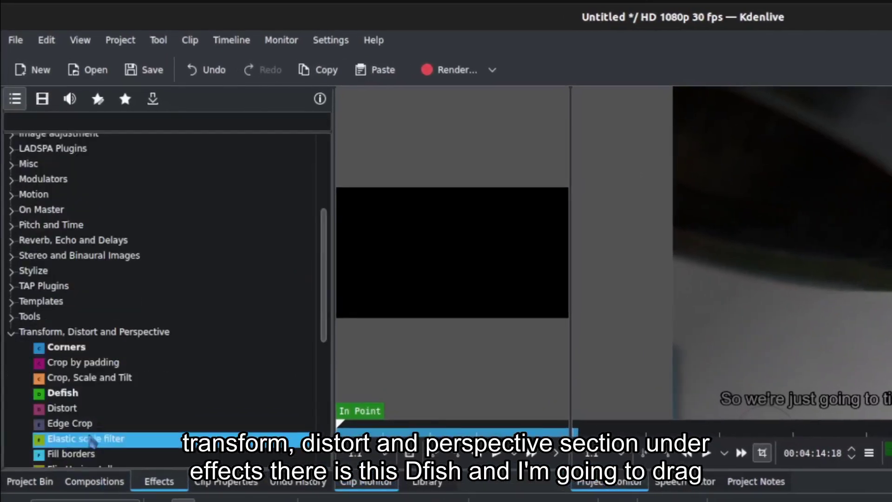
click(63, 365)
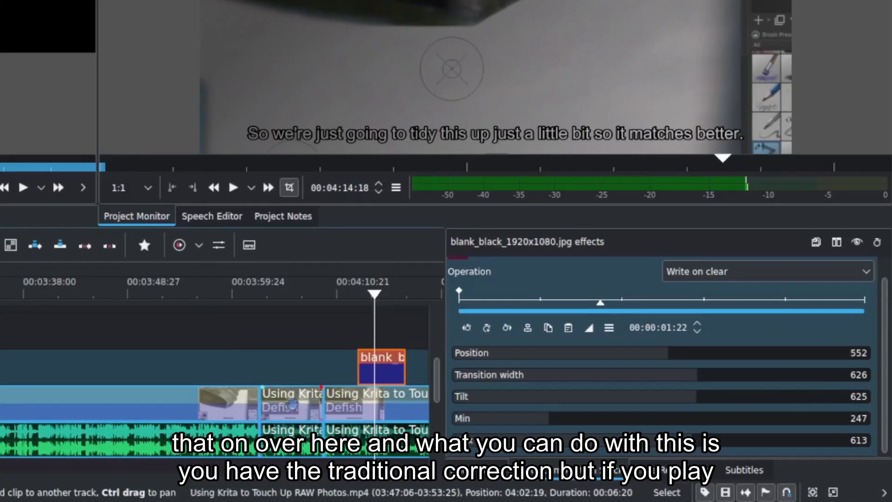
- Change the Defish clip's Aspect type to HDV, leaving Scaling at Fill
click(292, 409)
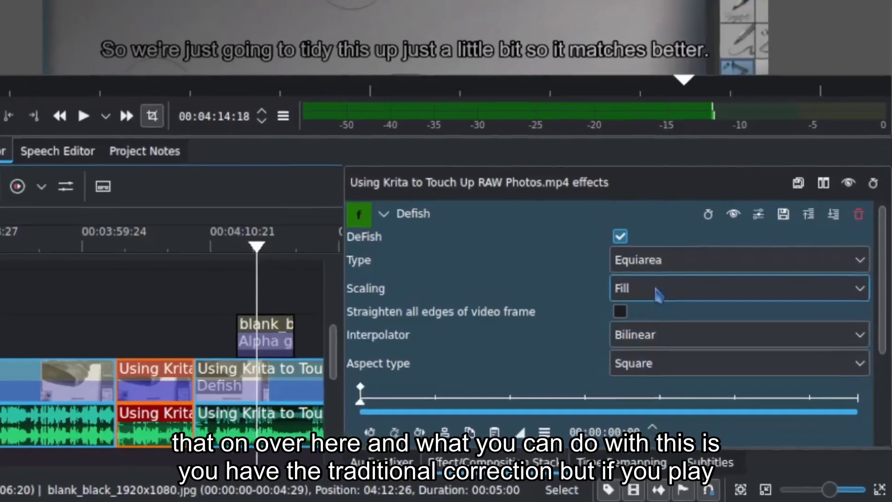
click(699, 329)
click(639, 278)
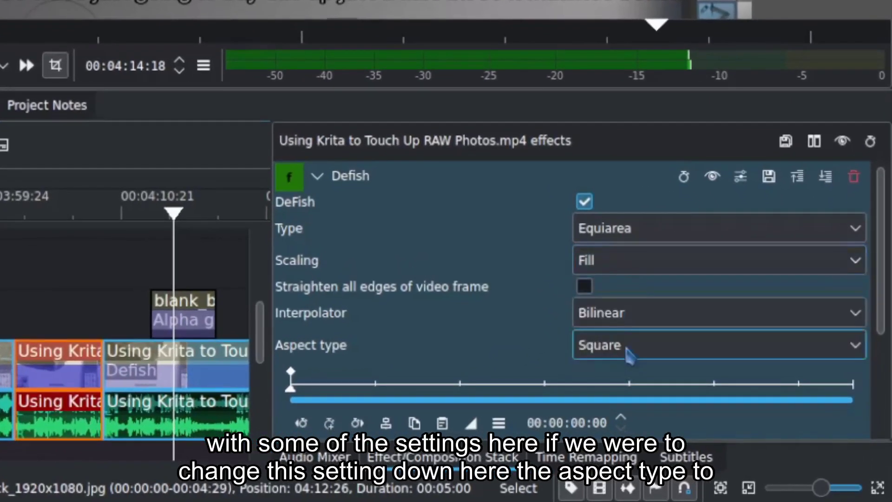
click(641, 362)
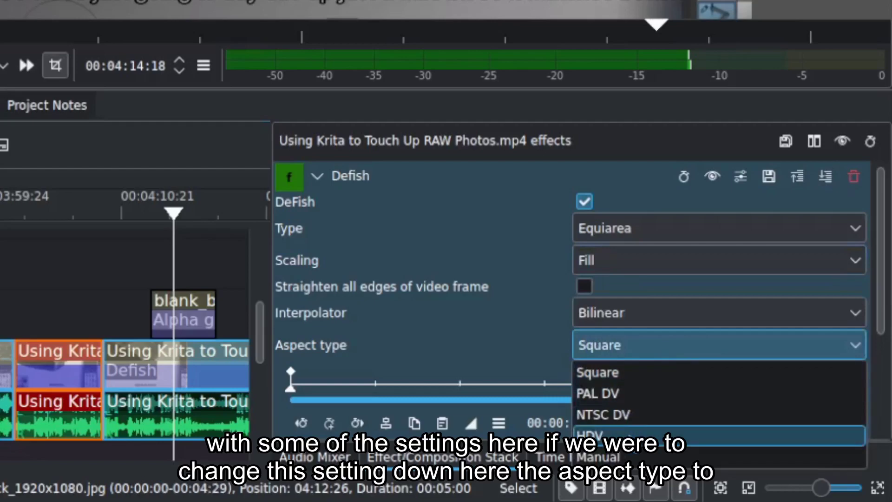
click(590, 435)
- Set the Defish Amount to 955 at the opening keyframe
scroll(423, 338, down, 3)
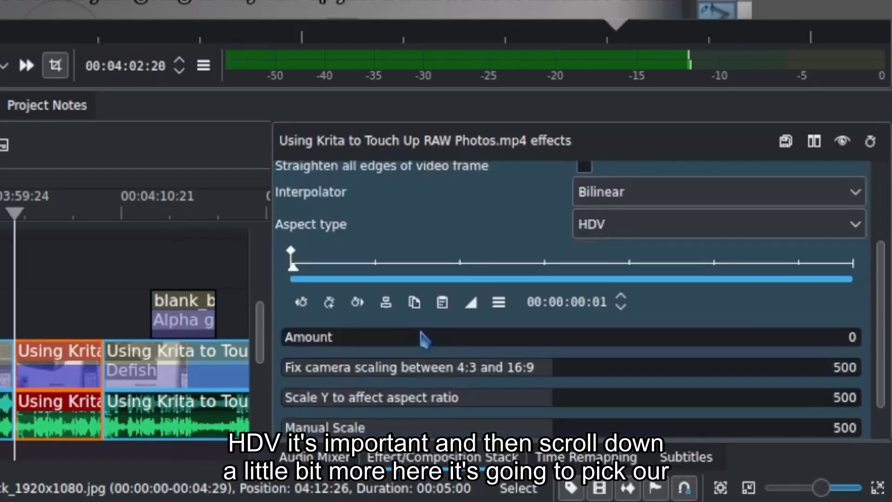
scroll(423, 338, down, 2)
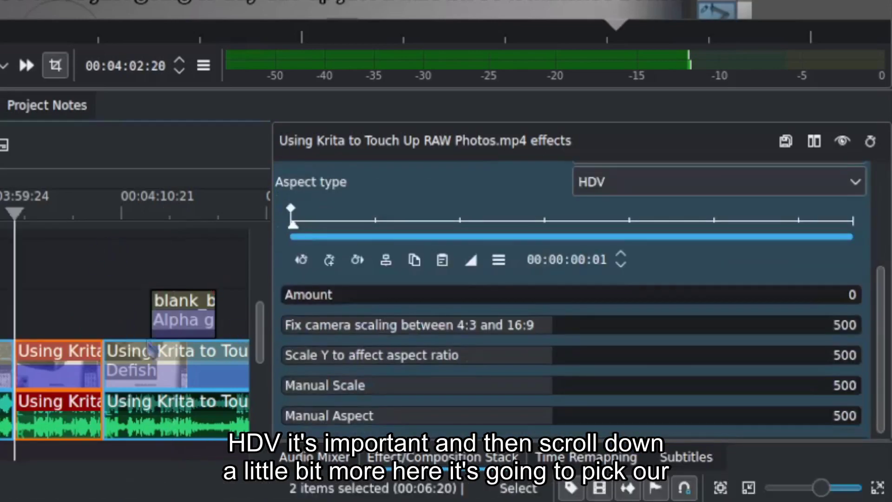
key(Left)
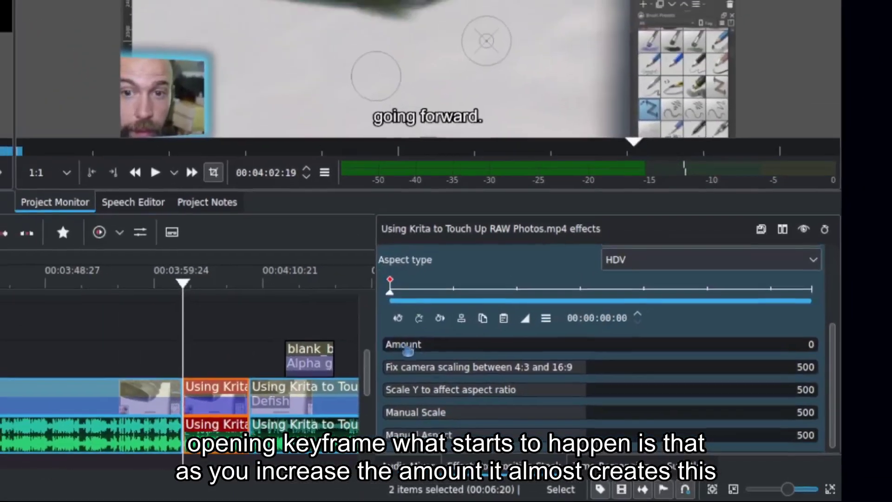
drag(418, 295, 515, 297)
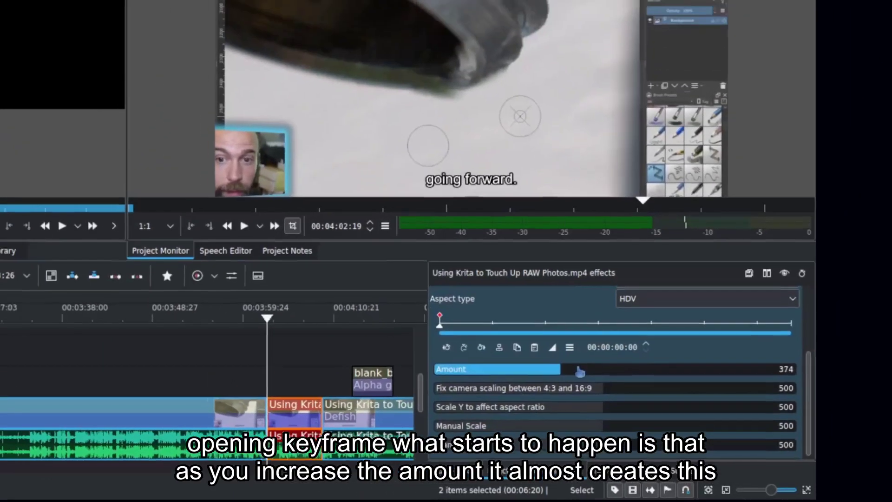
drag(580, 370, 753, 383)
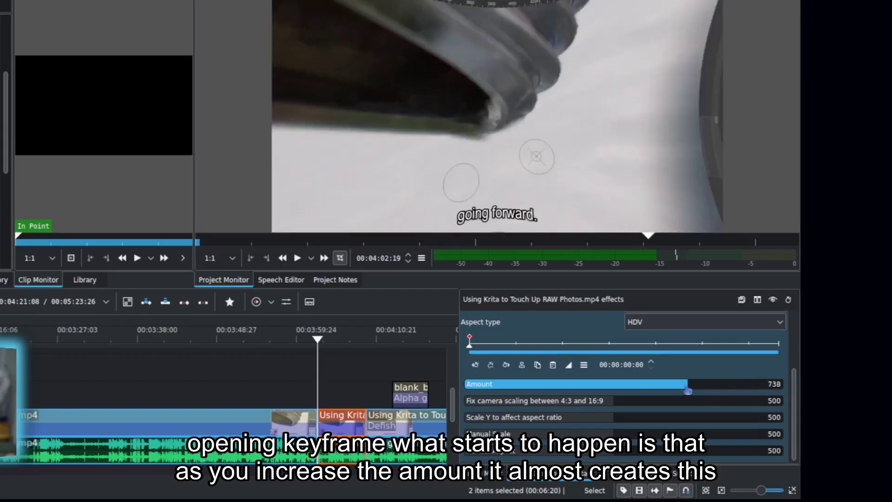
drag(688, 390, 750, 385)
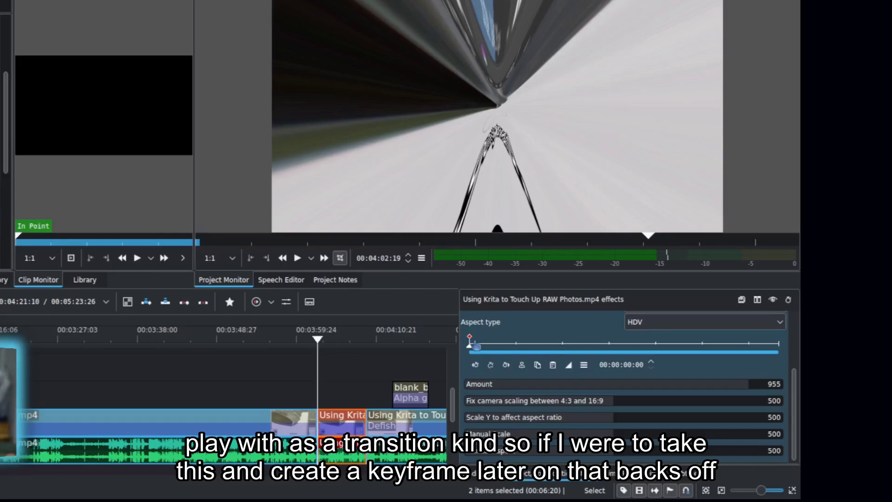
- Add a keyframe at about 00:00:02:23 with Amount lowered to 552
drag(543, 352, 598, 347)
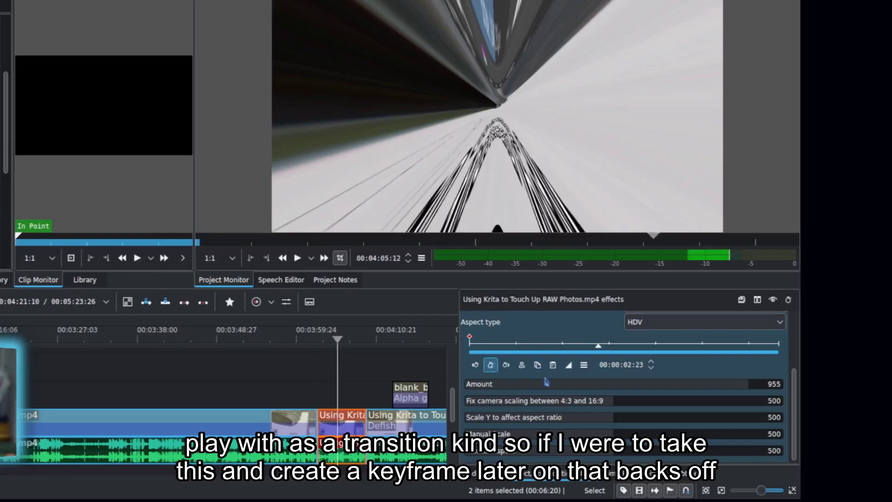
click(643, 387)
drag(631, 391, 619, 392)
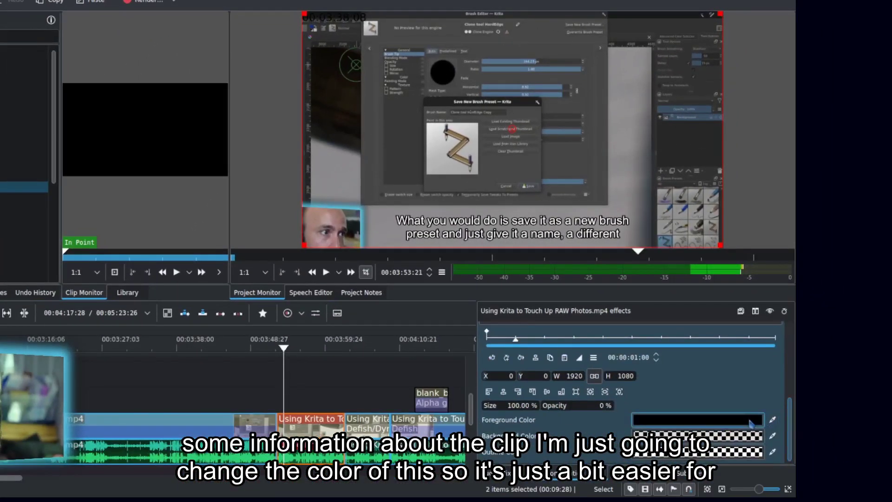
- Choose a new foreground colour for the Dynamic Text timecode overlay
click(751, 421)
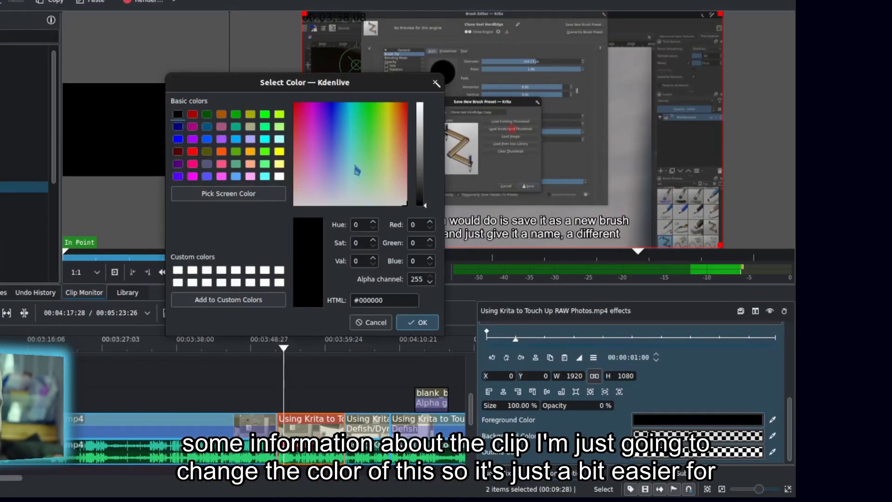
click(403, 321)
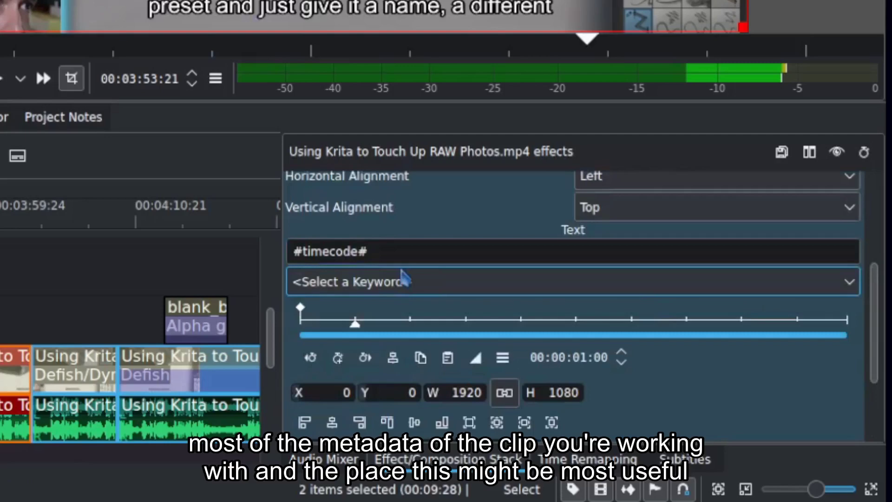
- Insert the file date keyword so the overlay shows 2023/06/15
click(411, 287)
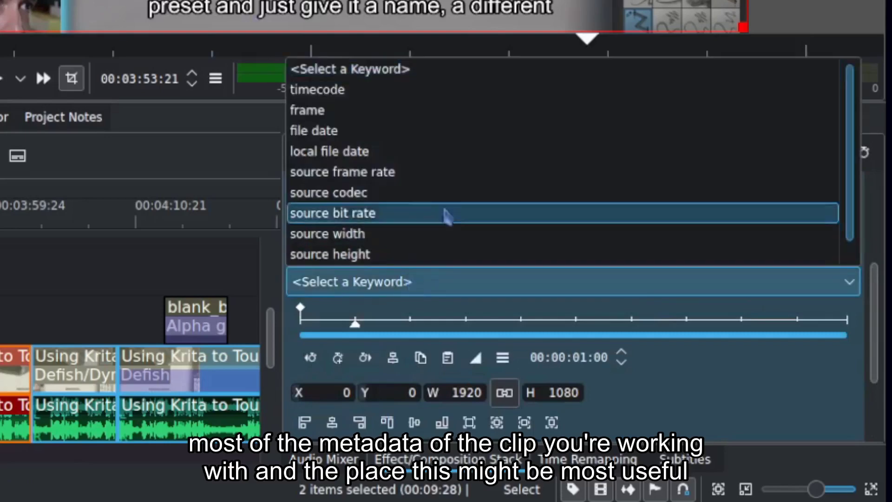
click(436, 136)
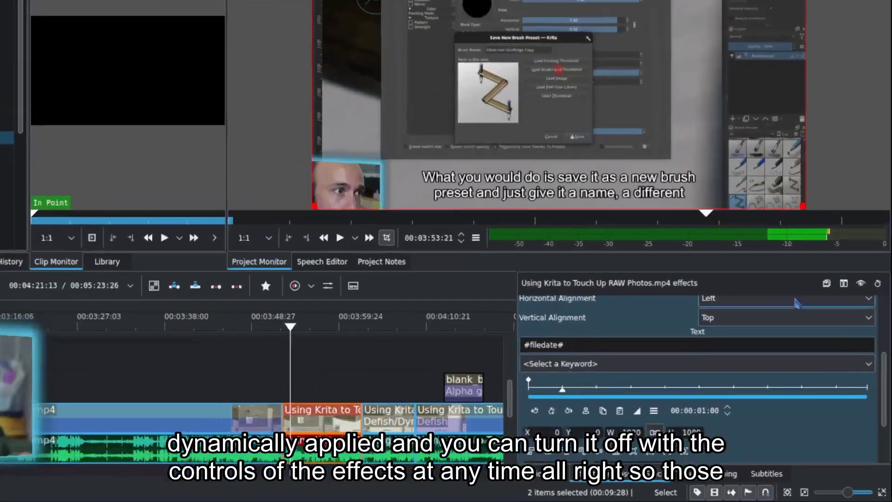
- Switch off the Dynamic Text effect with its Enable Effect toggle
scroll(796, 303, up, 3)
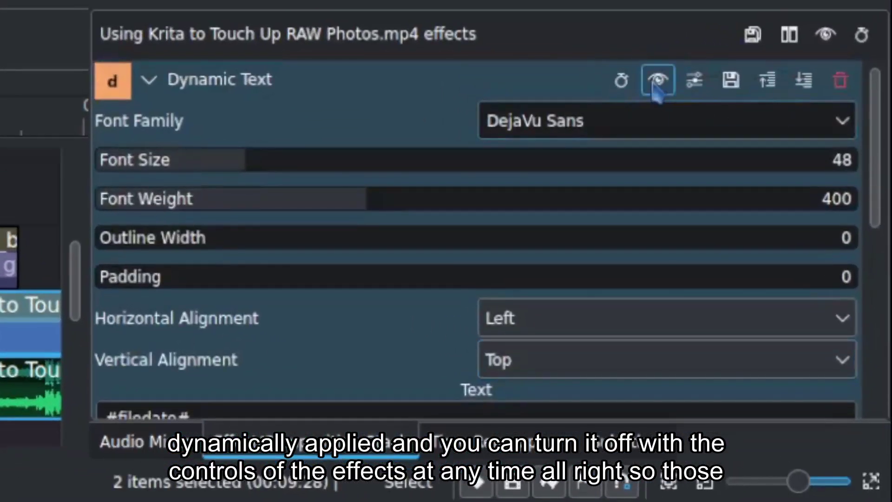
click(657, 82)
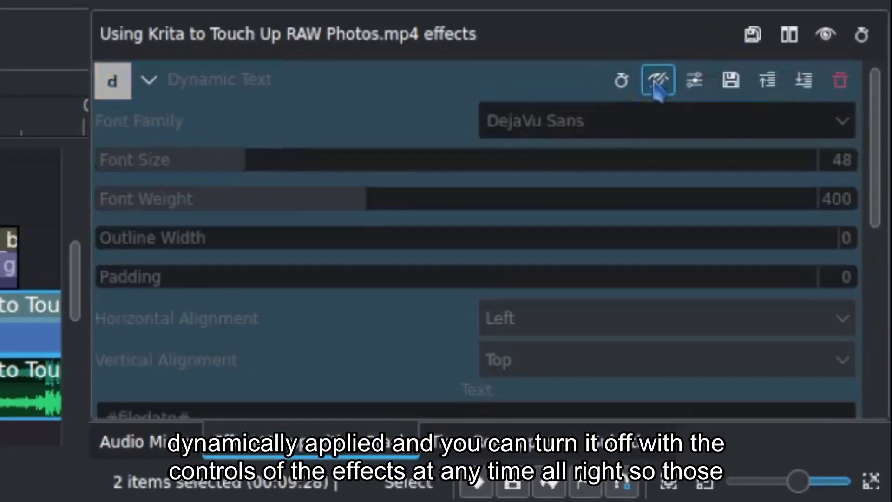